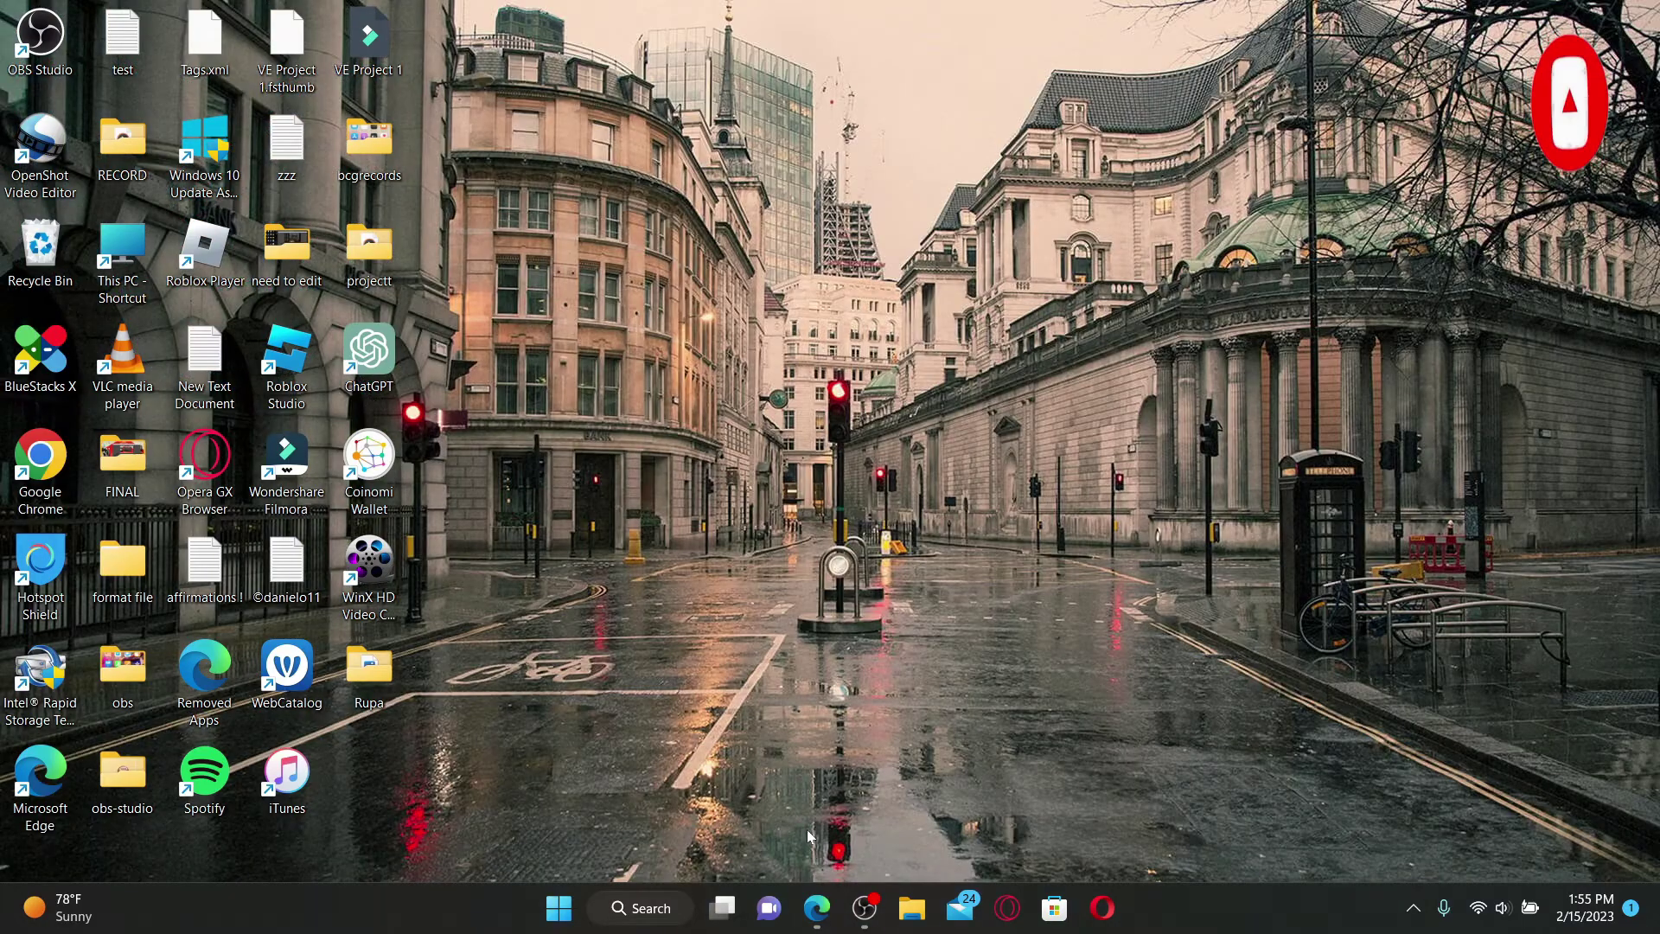
middle_click(816, 906)
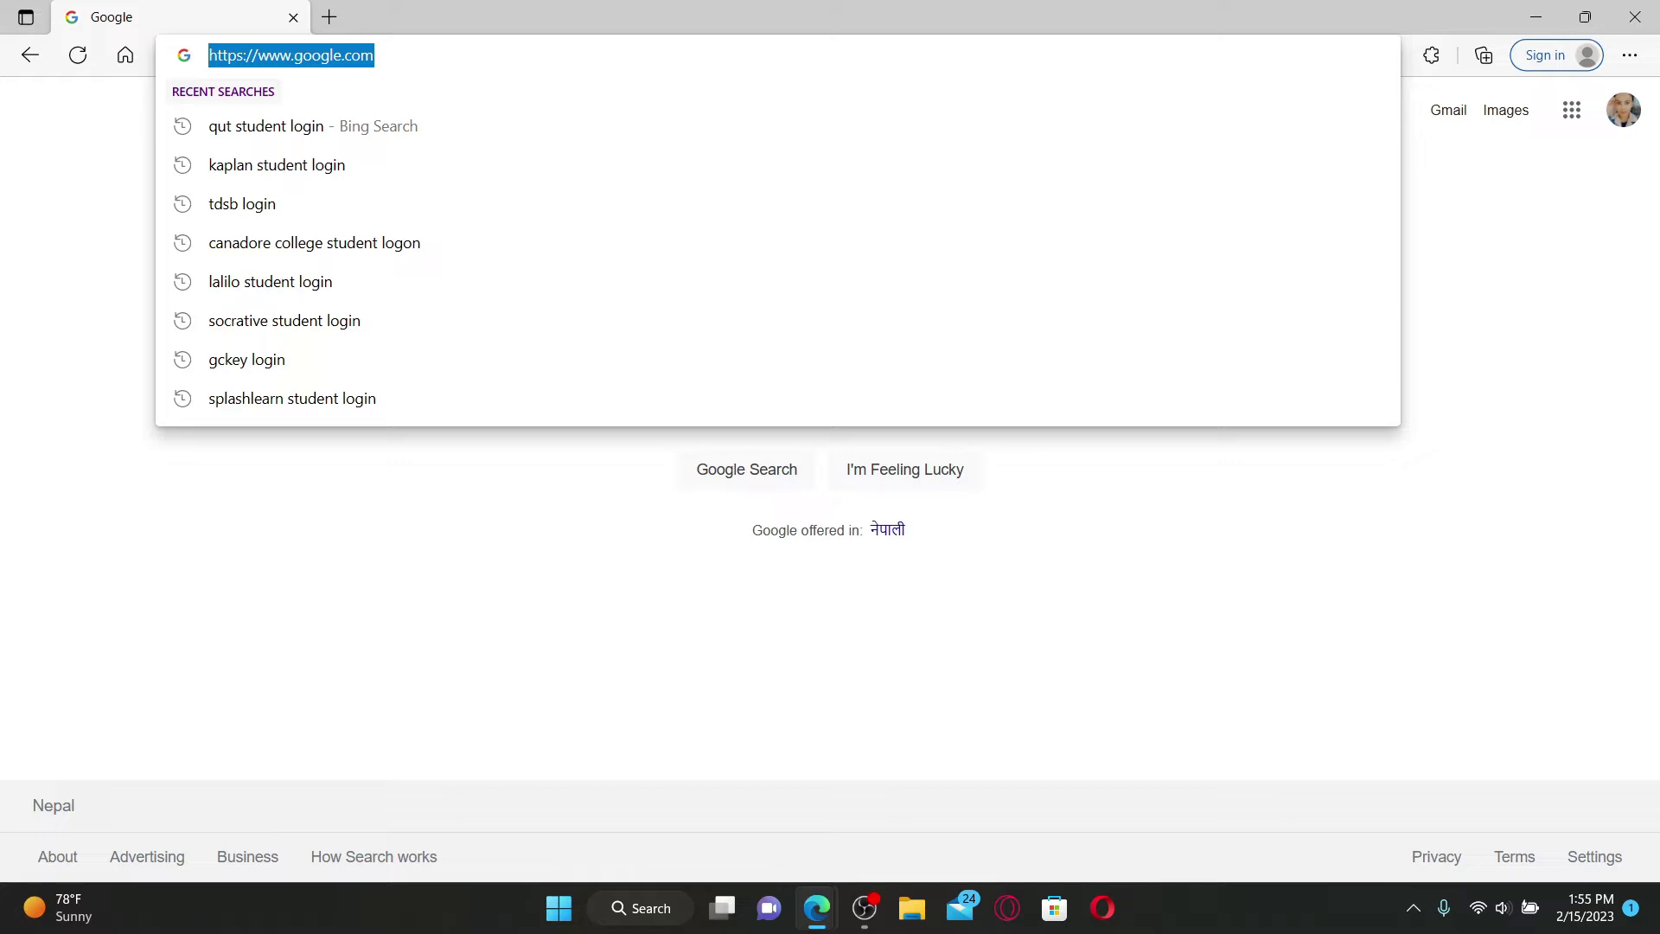
text(www.qut.edu.au)
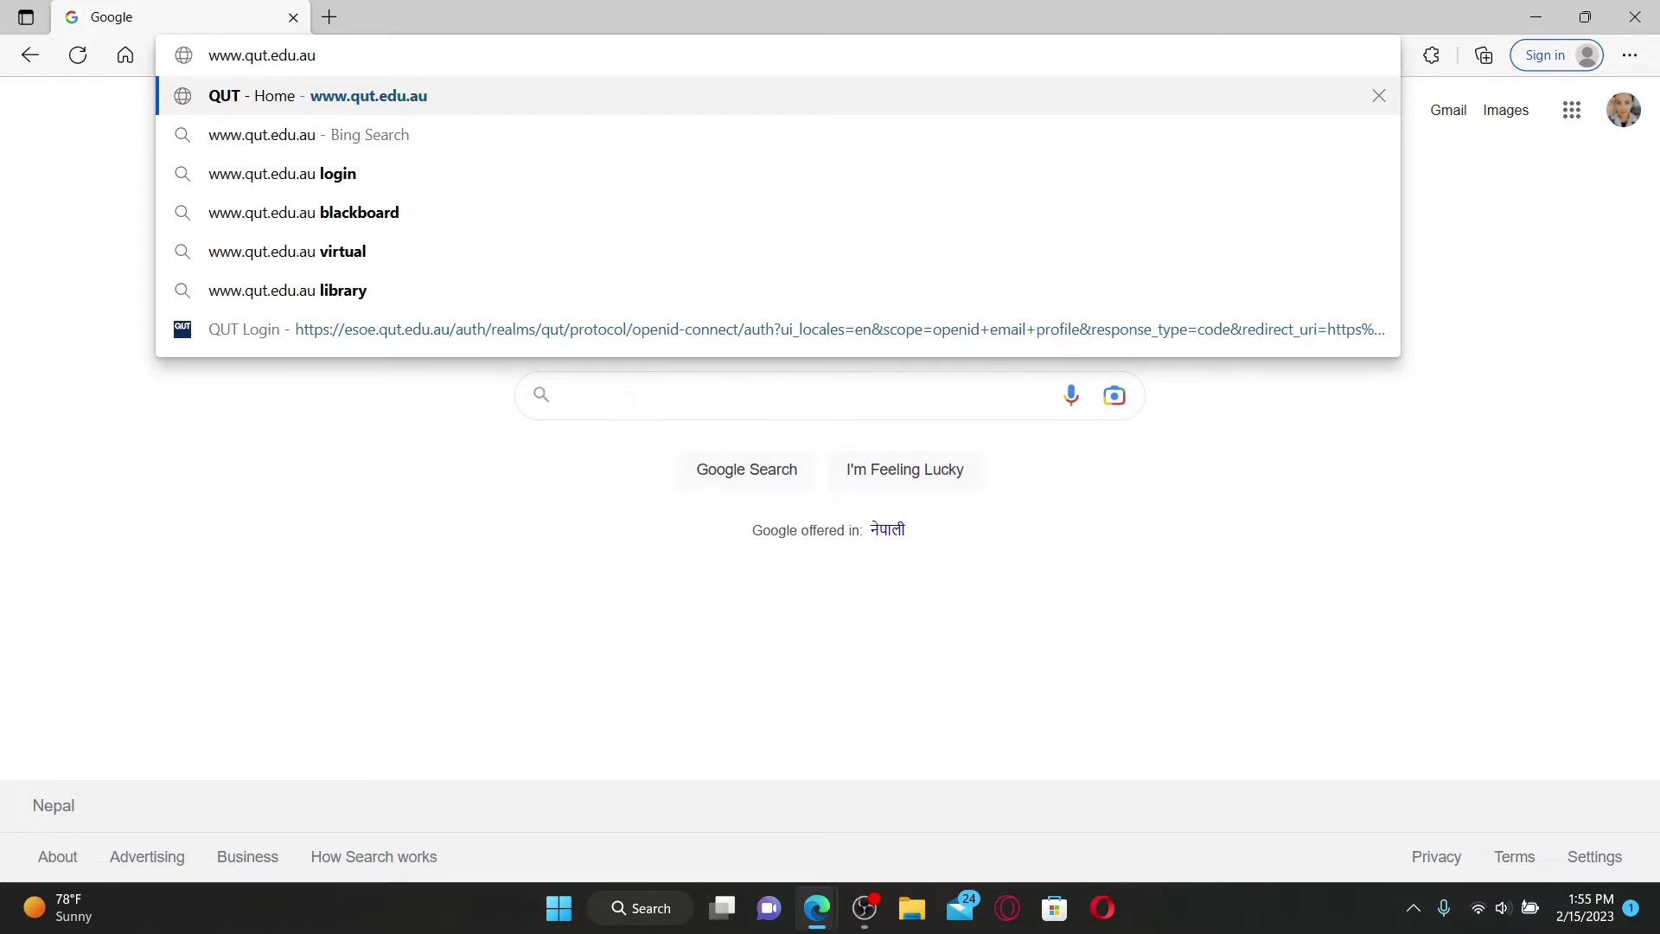
key(Return)
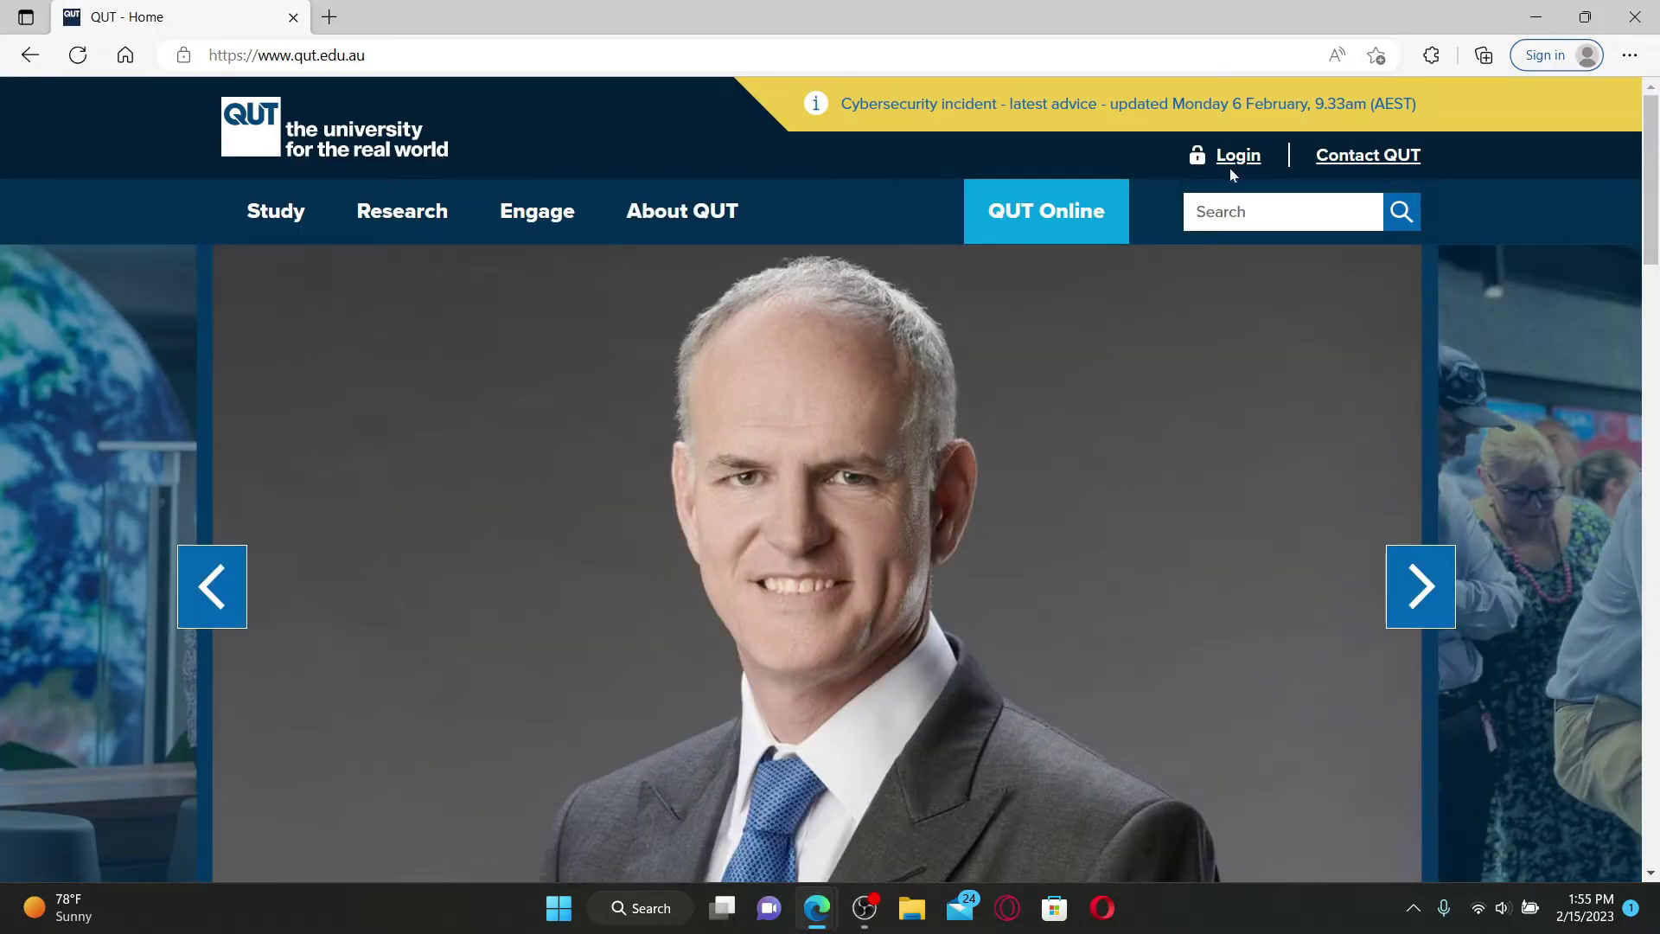
Open the QUT Login page and enter the username, moving on to the password field
click(1234, 162)
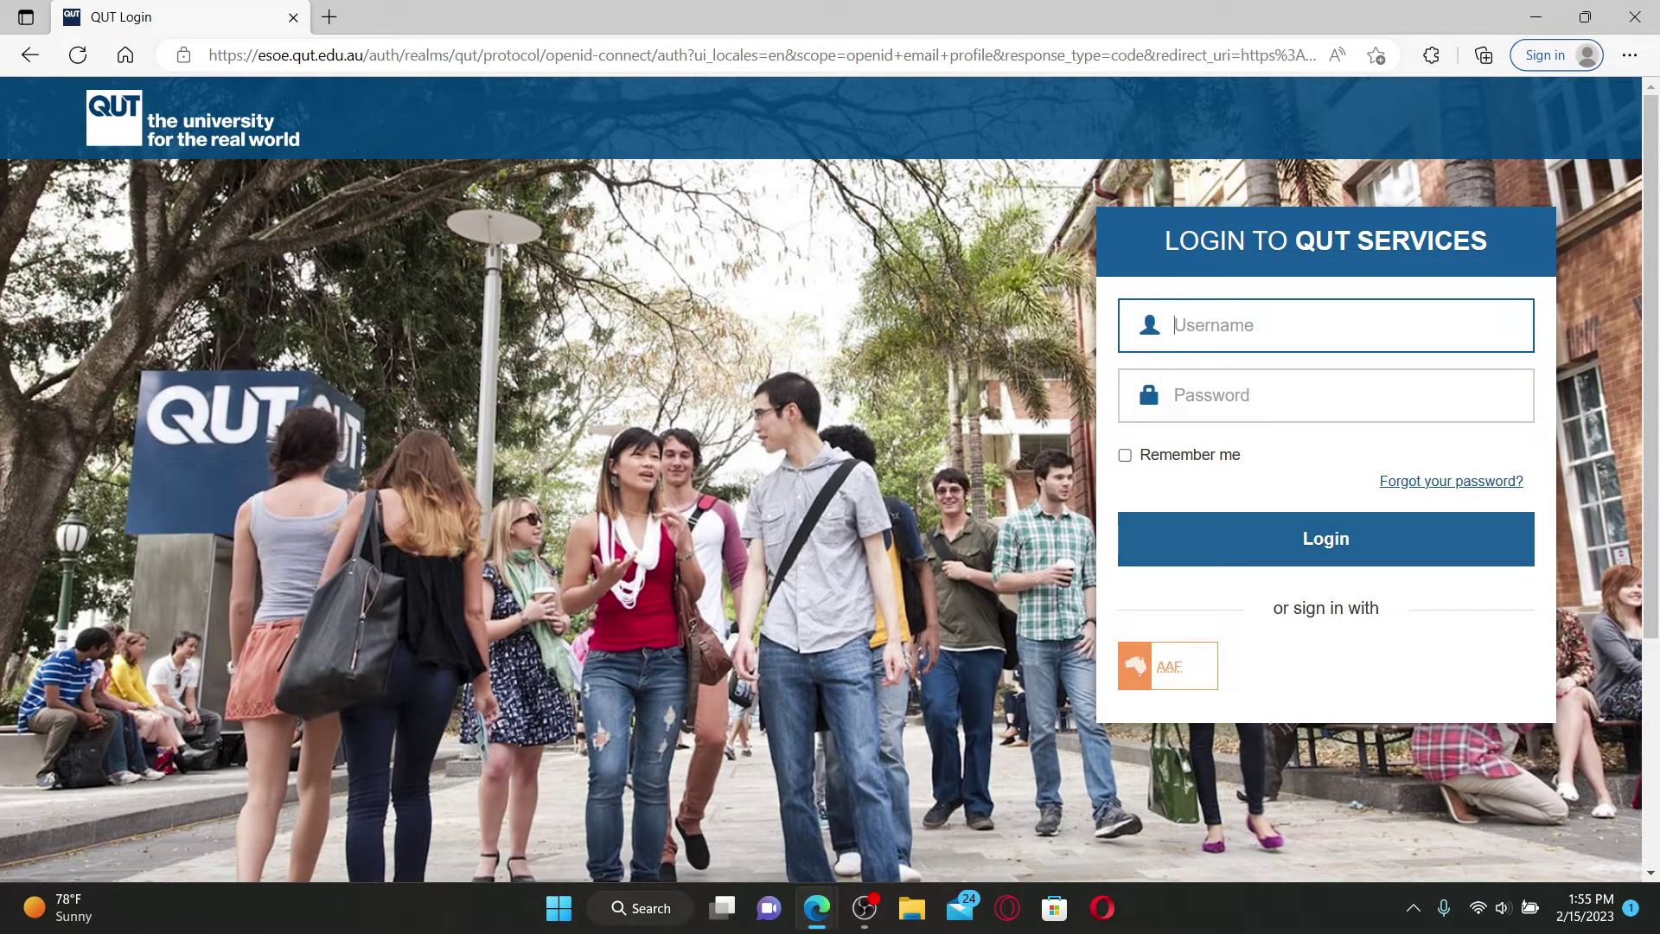
text(rupadulal)
key(Tab)
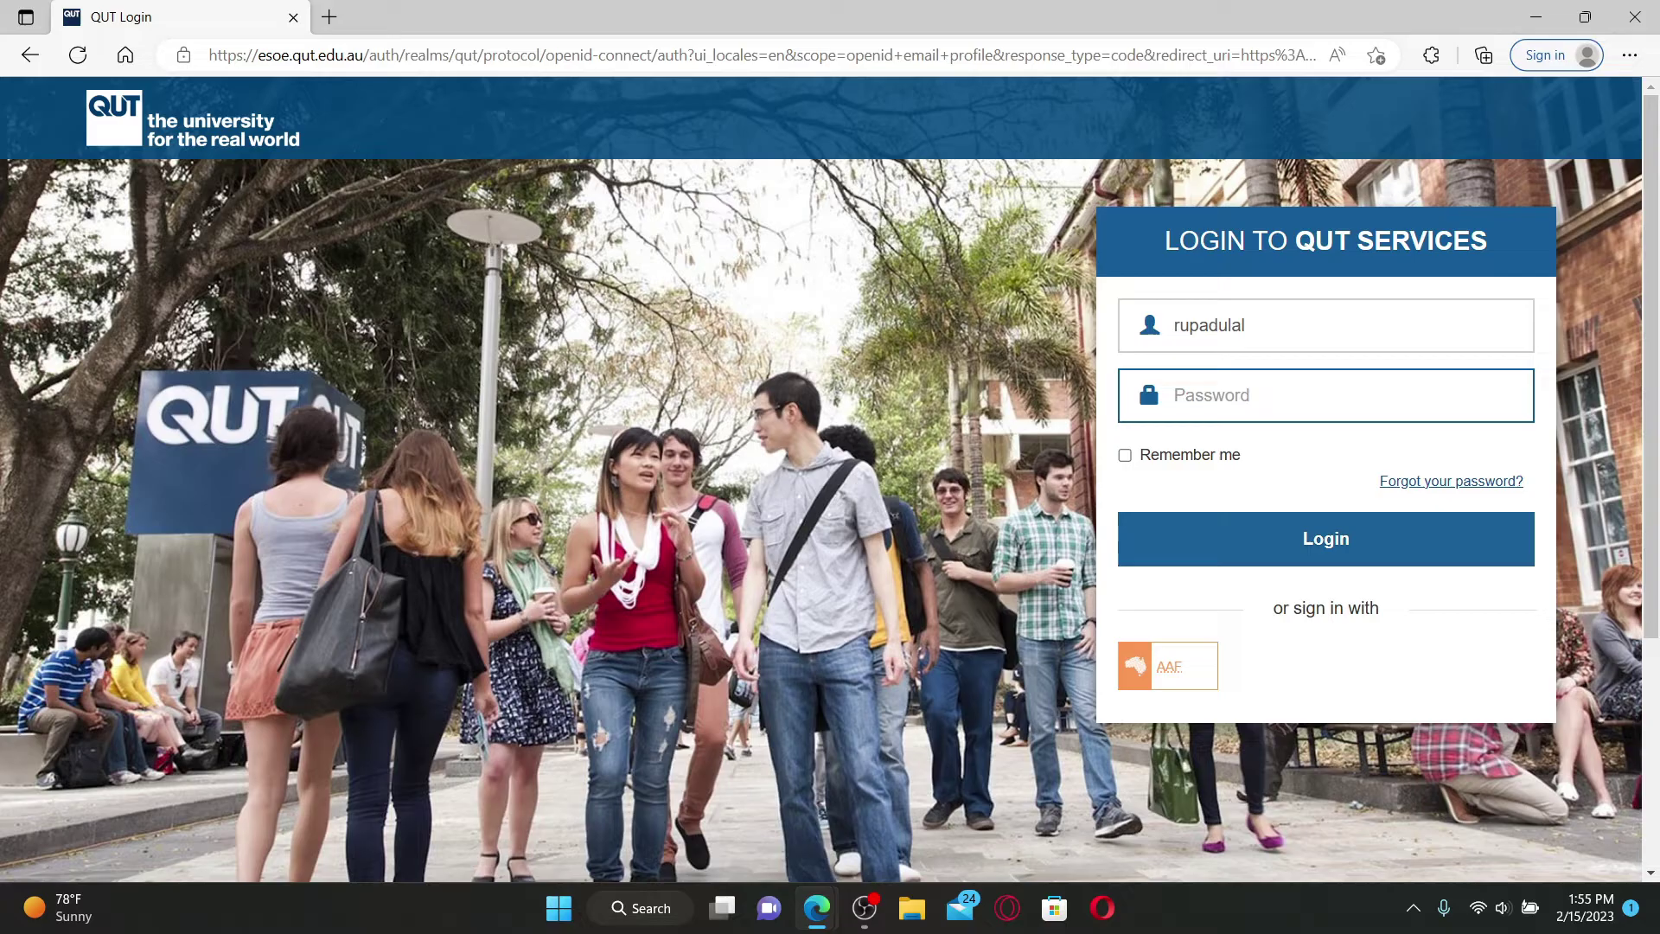
text(xxxx)
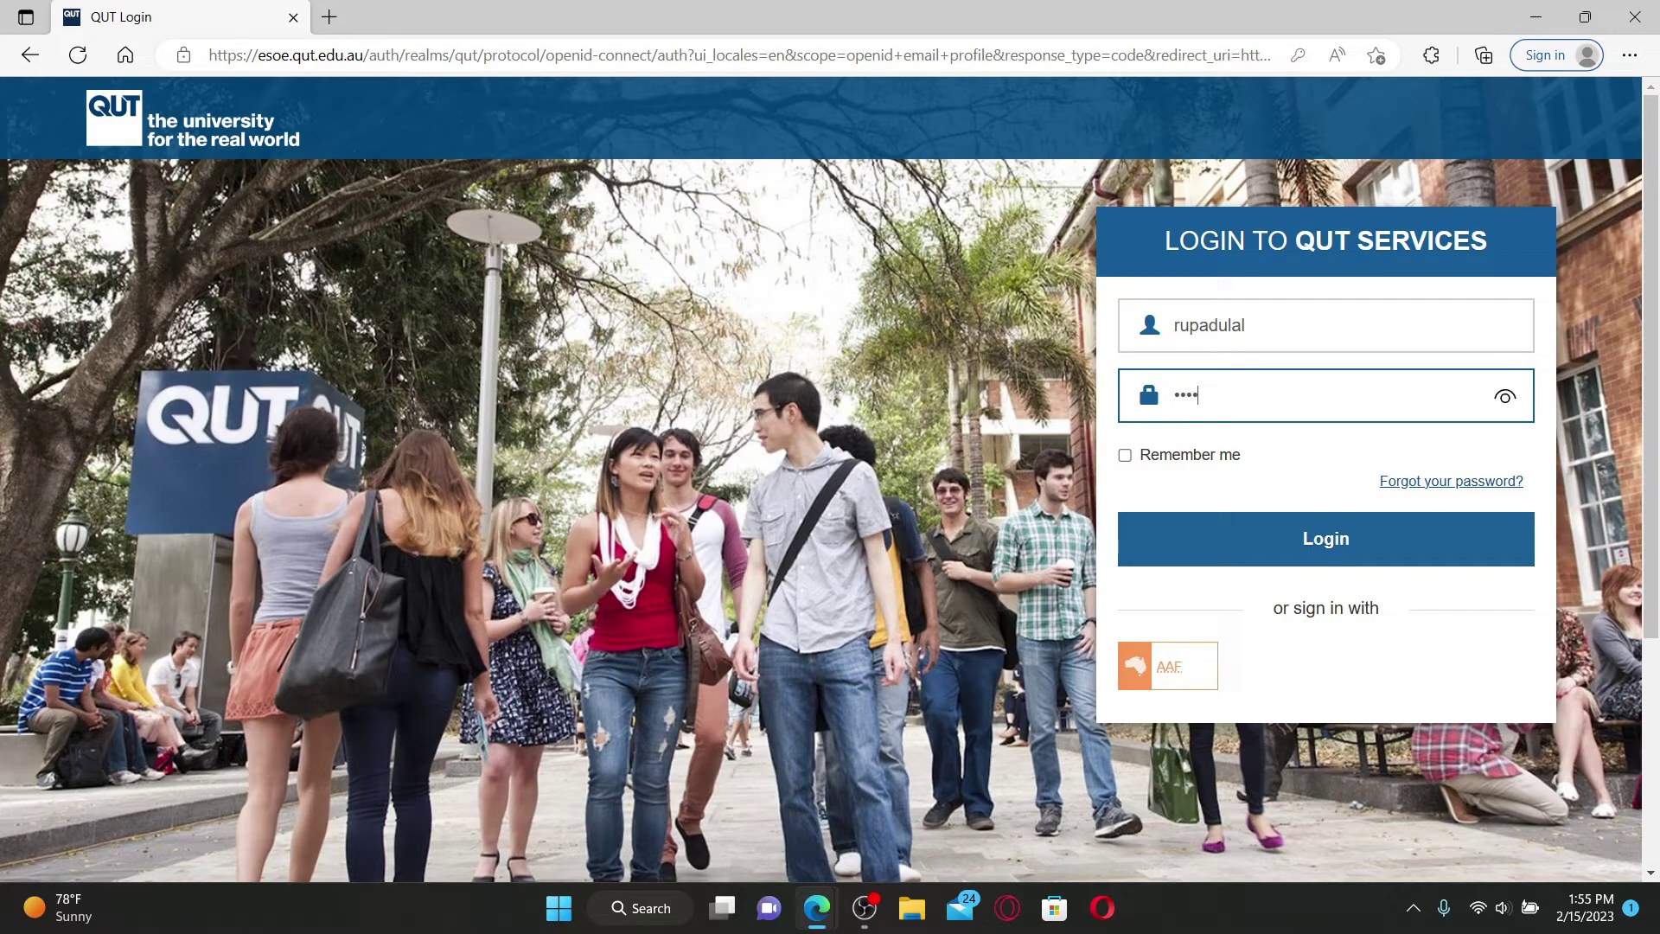
text(xxxxxxx)
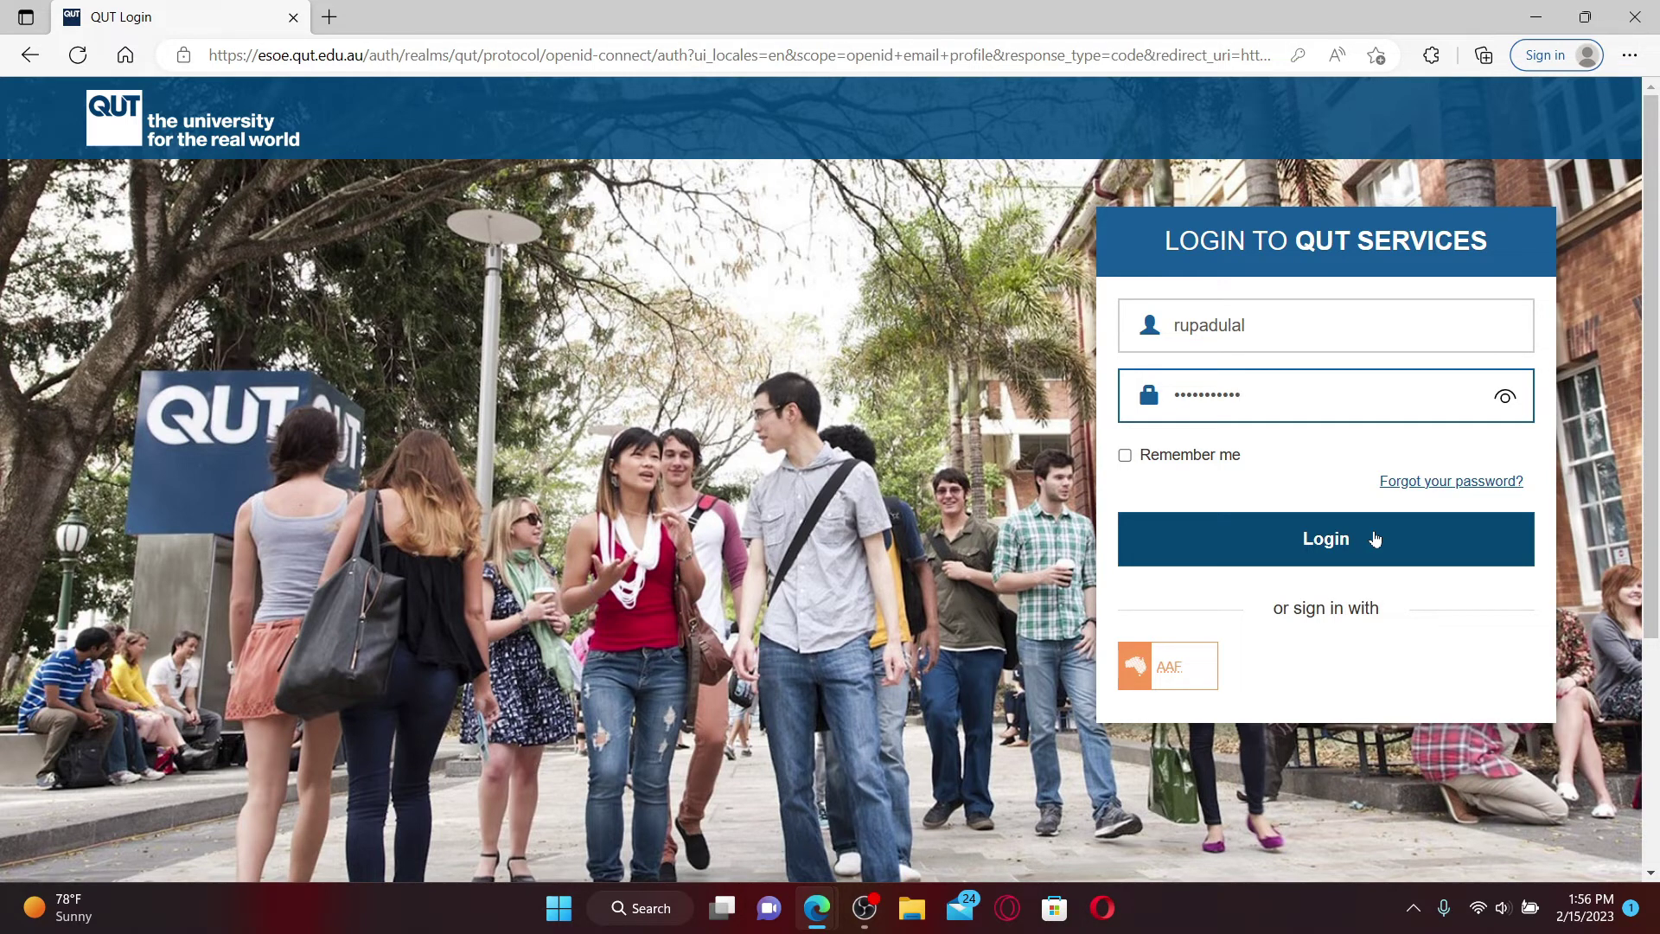
Minimize the Edge window with the QUT login page to show the desktop
click(1533, 16)
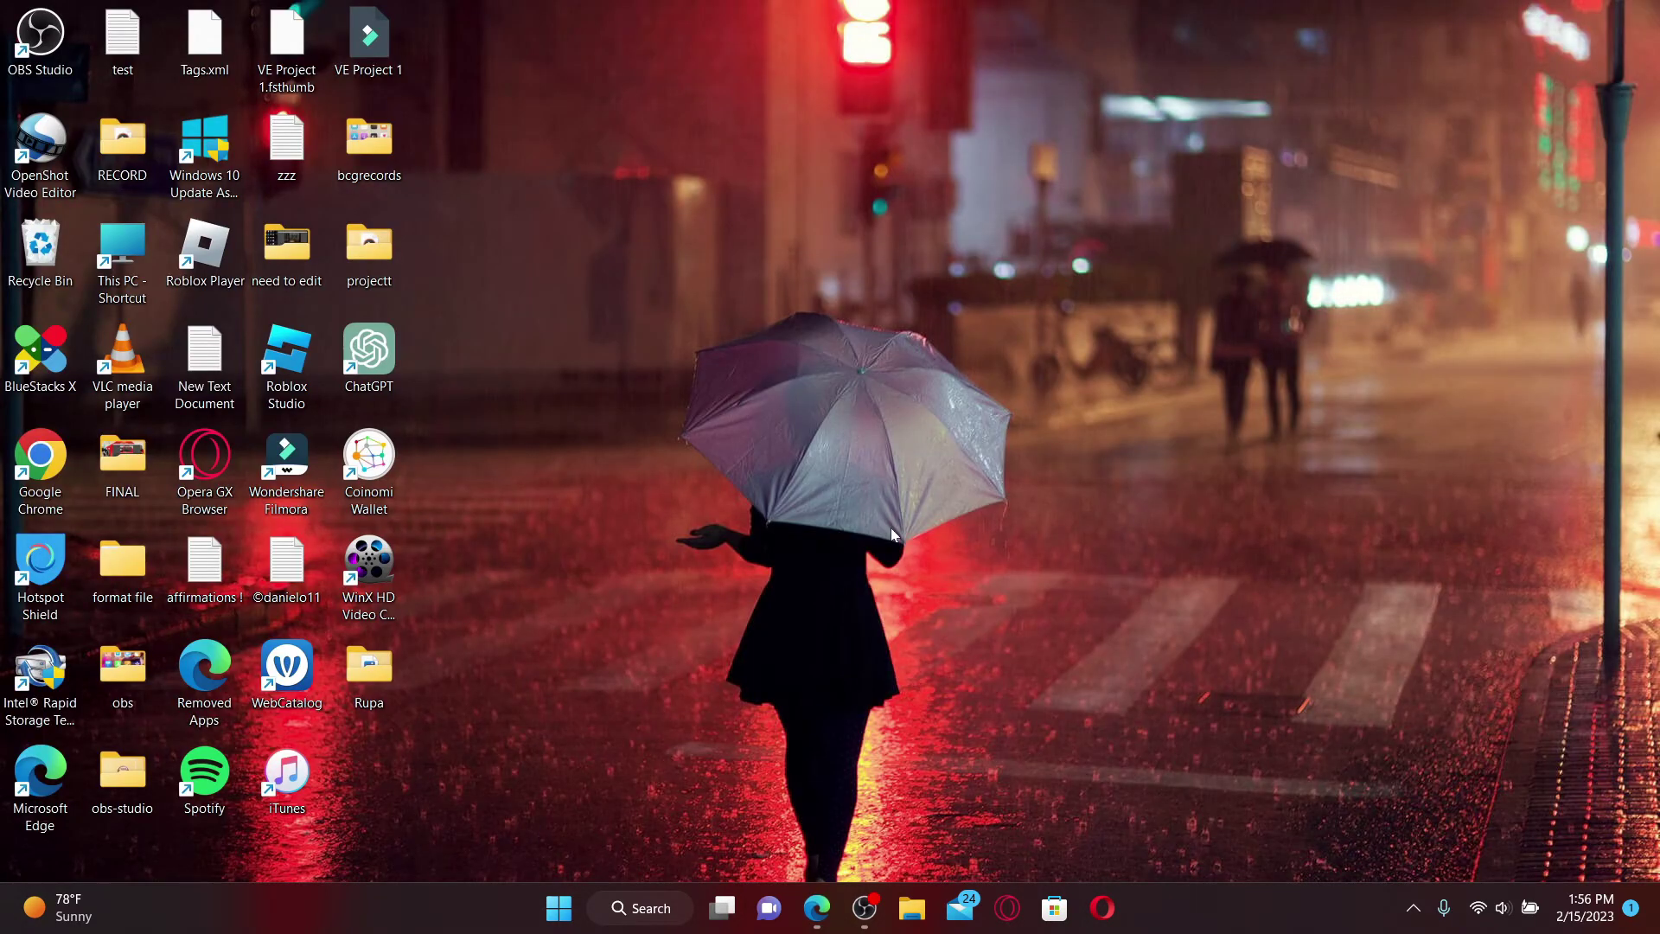